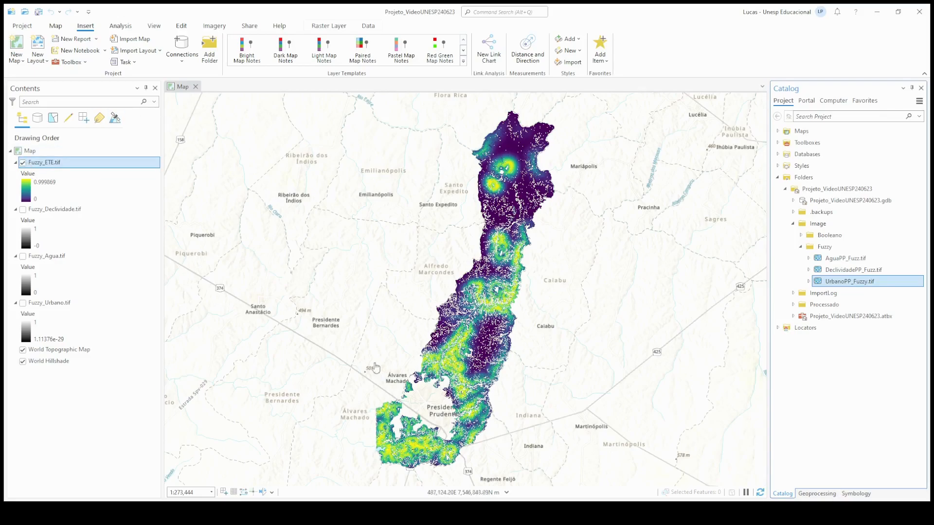
Step: Hide the Fuzzy_ETE.tif layer and show the Fuzzy_Declividade.tif, Fuzzy_Agua.tif and Fuzzy_Urbano.tif layers on the map
{"action": "left_click", "coordinate": [22, 163]}
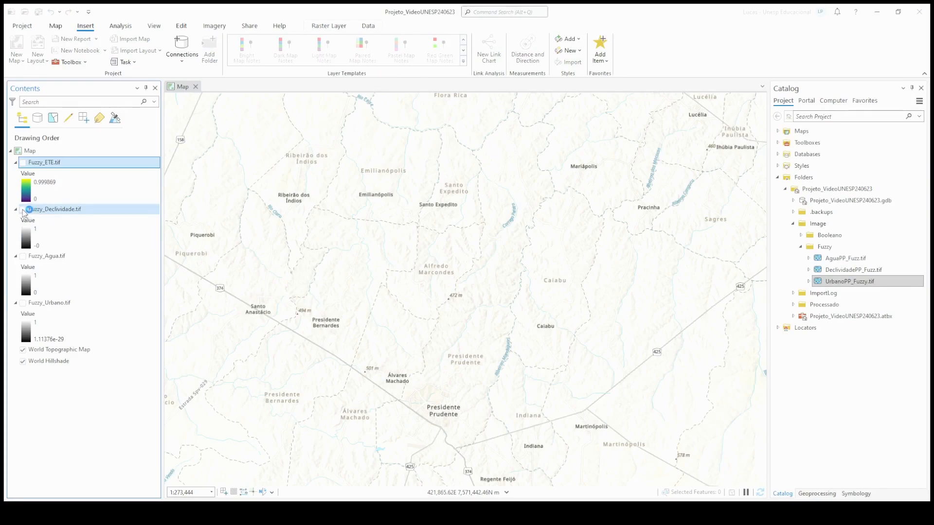
{"action": "left_click", "coordinate": [23, 257]}
{"action": "left_click", "coordinate": [22, 210]}
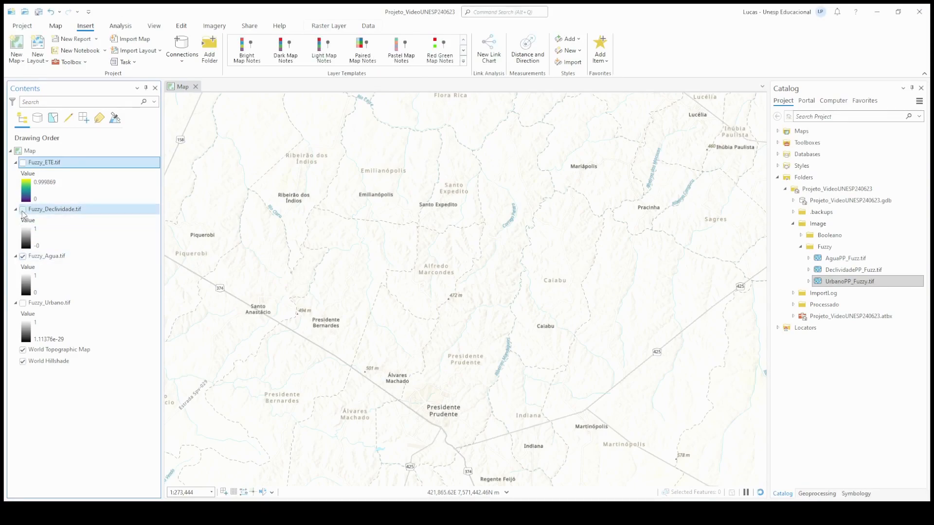
{"action": "left_click", "coordinate": [22, 303]}
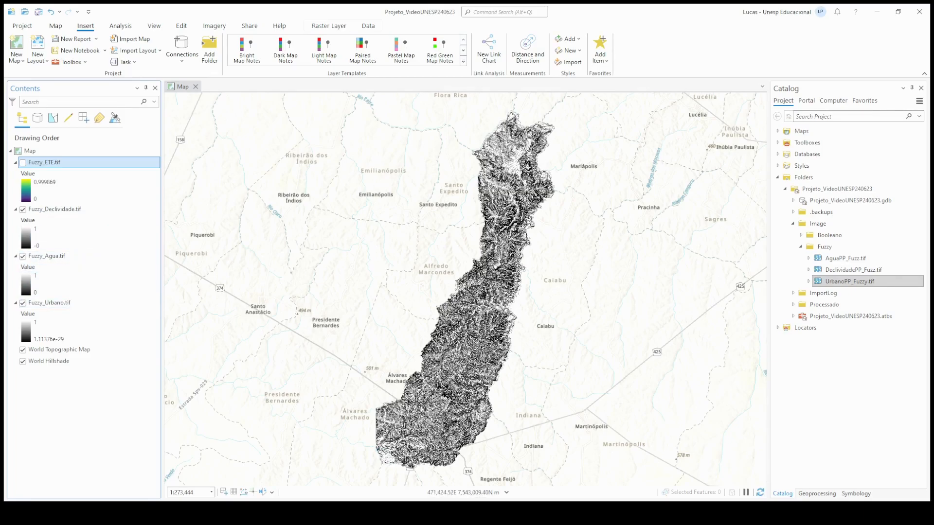
Step: Open the Raster Calculator from the Map Algebra tools and widen its pane
{"action": "left_click", "coordinate": [817, 493]}
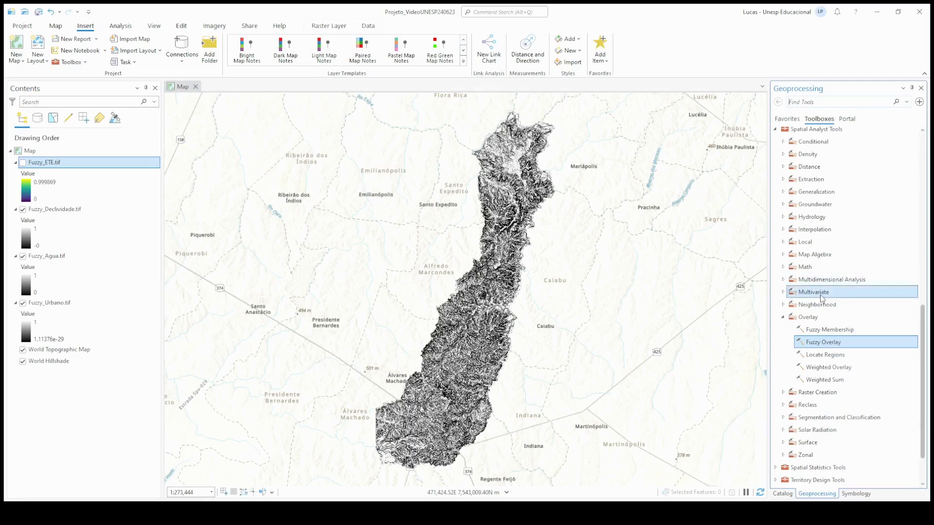
{"action": "double_click", "coordinate": [811, 256]}
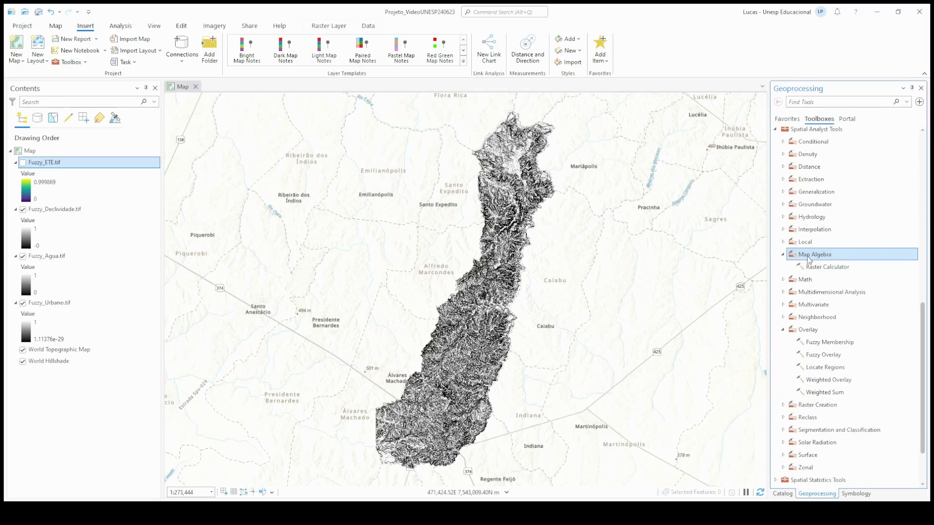
{"action": "double_click", "coordinate": [828, 267]}
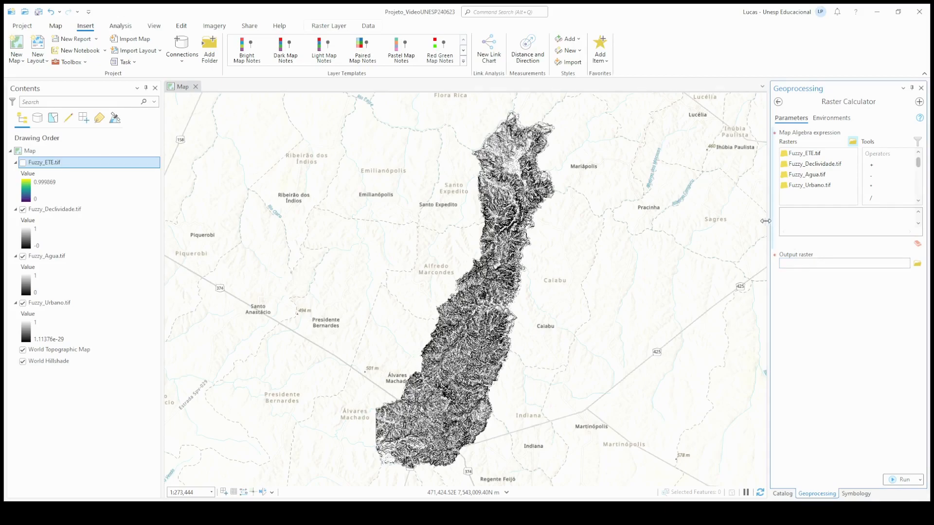
{"action": "left_click_drag", "start_coordinate": [576, 227], "coordinate": [575, 227]}
Step: Start the map algebra expression with Fuzzy_Urbano.tif * 0.4 in parentheses, followed by a plus sign and a new opening parenthesis
{"action": "left_click", "coordinate": [612, 217]}
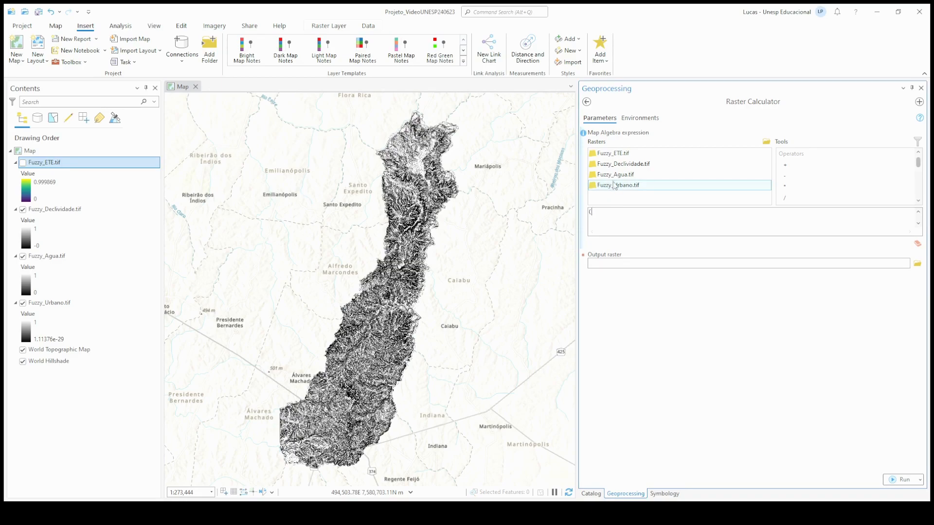
{"action": "double_click", "coordinate": [616, 185]}
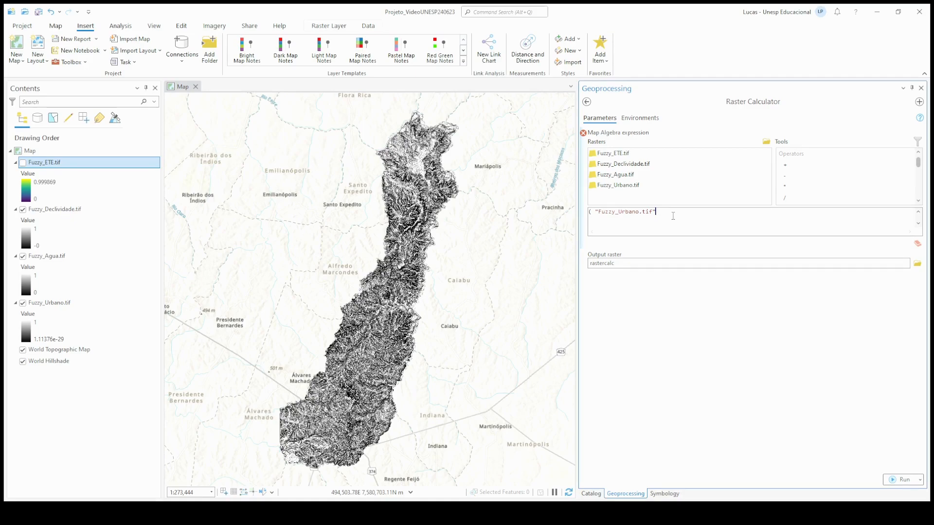
{"action": "type", "text": "* "}
{"action": "type", "text": "0.1"}
{"action": "type", "text": ") +"}
{"action": "type", "text": "("}
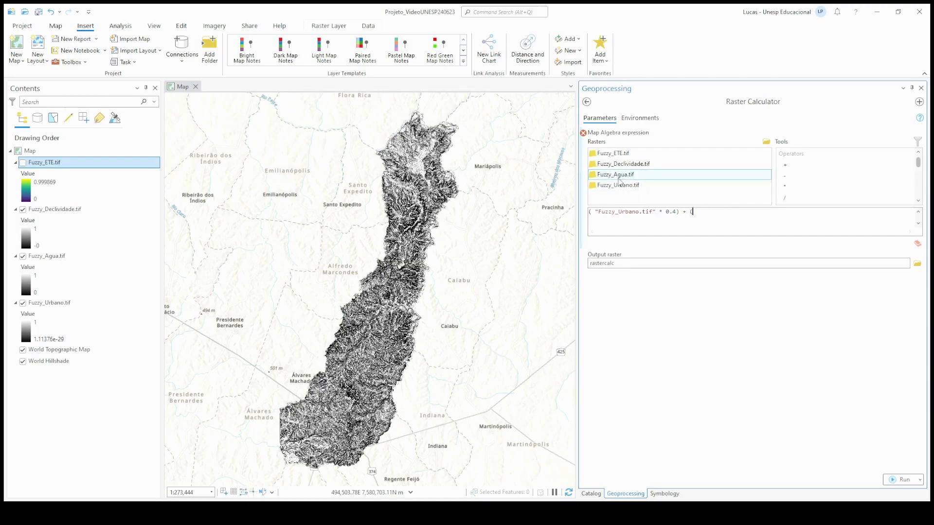
Step: Complete the expression by adding Fuzzy_Agua.tif * 0.4 and Fuzzy_Declividade.tif * 0.2 as parenthesised terms joined by a plus sign
{"action": "double_click", "coordinate": [615, 174]}
{"action": "type", "text": "* 0.4) + ("}
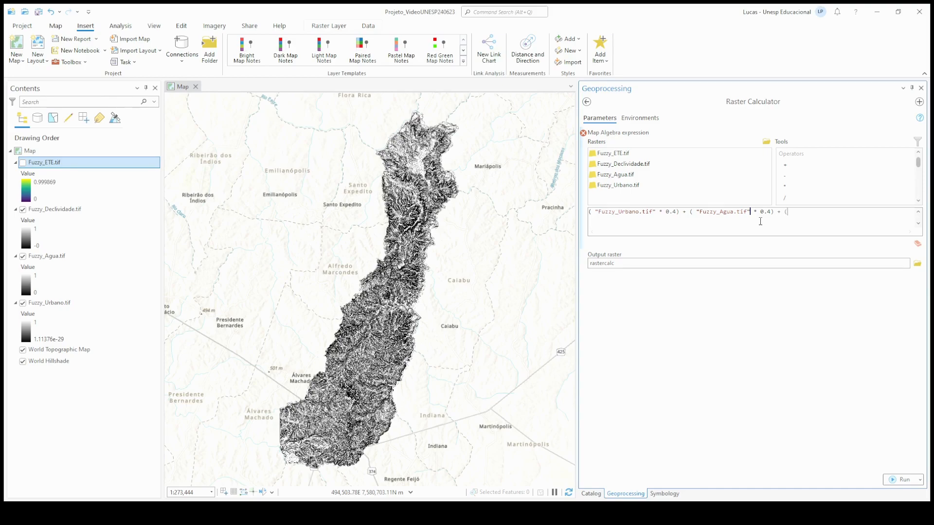
{"action": "left_click", "coordinate": [799, 213]}
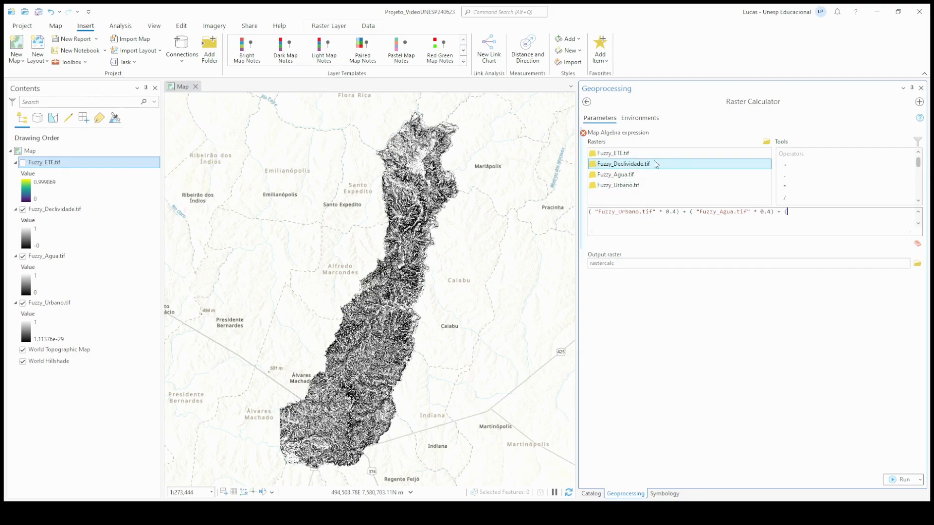
{"action": "double_click", "coordinate": [629, 166]}
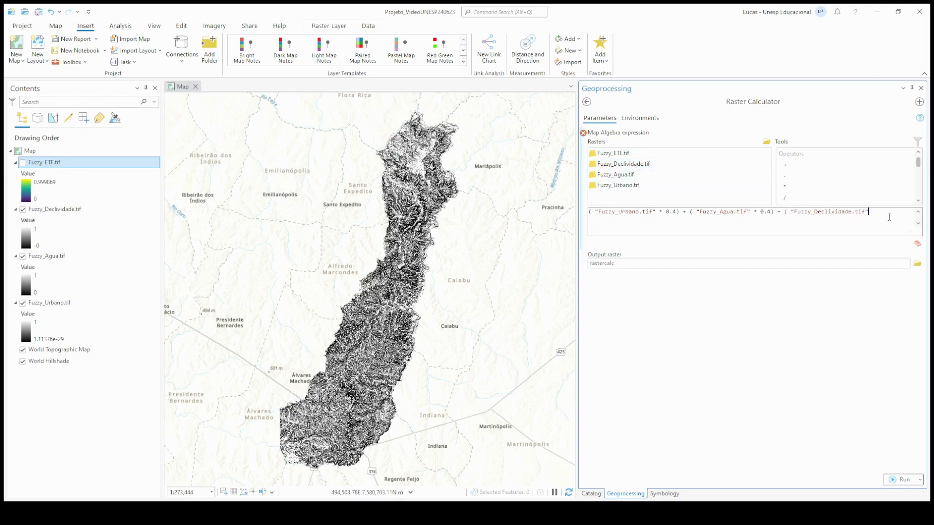
{"action": "type", "text": "* 0.2)"}
Step: Name the output raster MLP_ETE.tif, run the calculation and narrow the tool pane again
{"action": "left_click", "coordinate": [918, 264]}
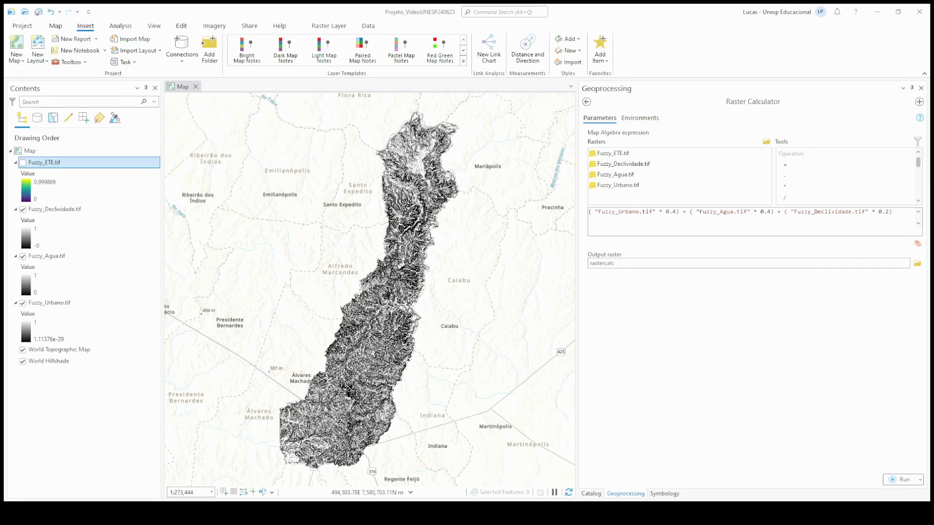
{"action": "left_click", "coordinate": [555, 341]}
{"action": "left_click", "coordinate": [900, 480]}
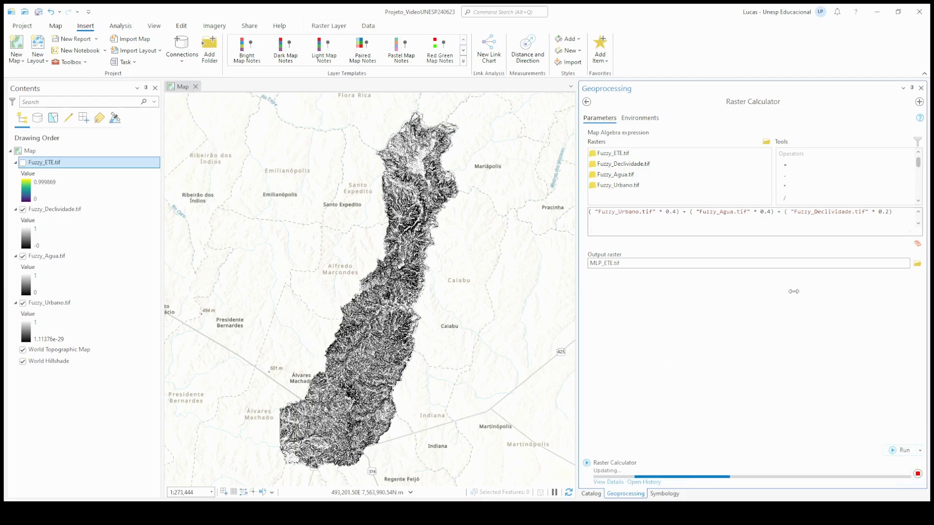
{"action": "left_click_drag", "start_coordinate": [771, 291], "coordinate": [772, 291]}
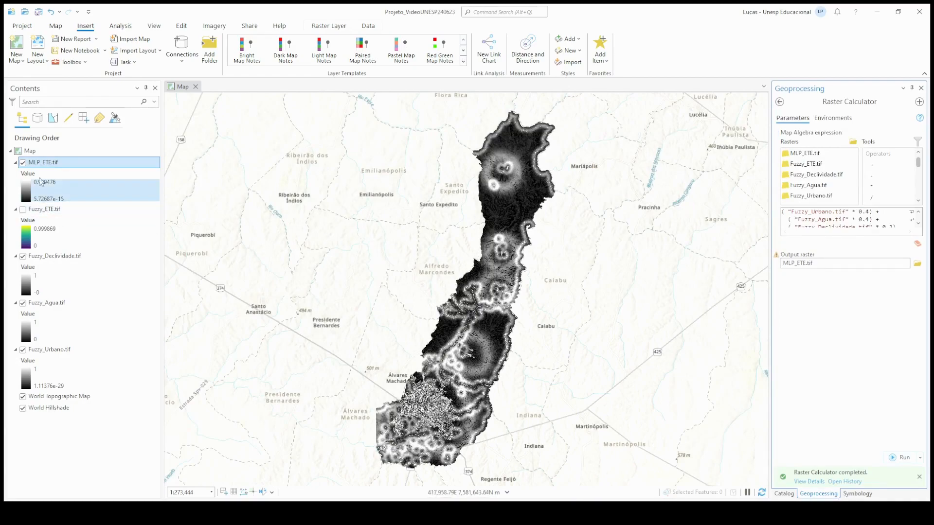
Step: Set the stretch type of the MLP_ETE.tif symbology to Minimum Maximum
{"action": "left_click", "coordinate": [857, 494]}
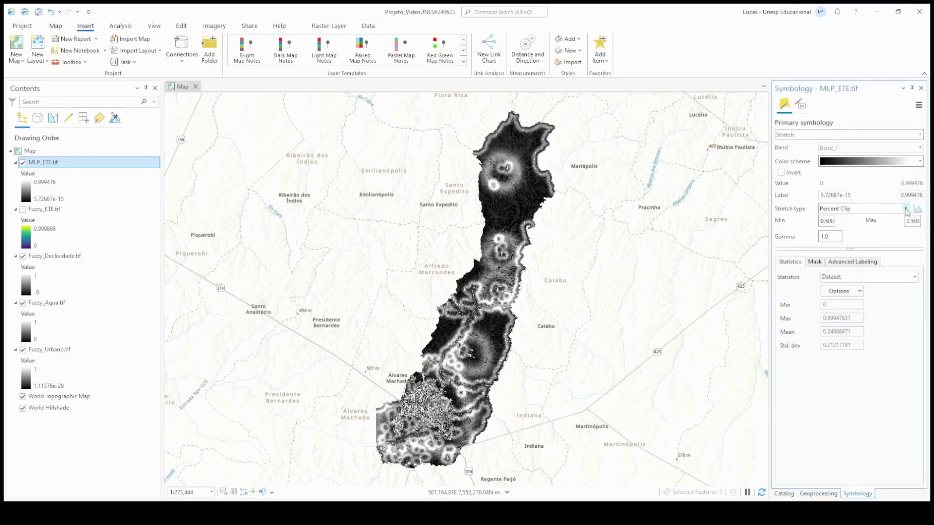
{"action": "left_click", "coordinate": [821, 260]}
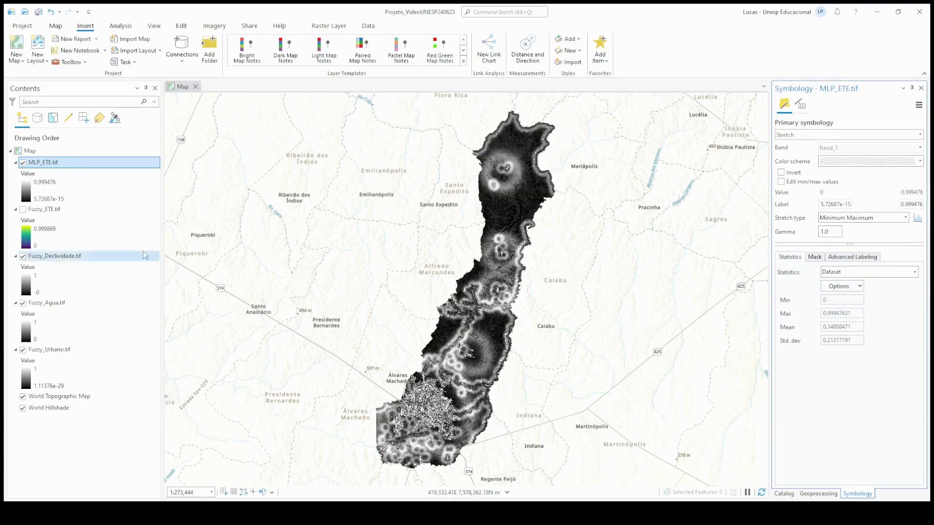
Step: Hide the Fuzzy_Declividade.tif, Fuzzy_Agua.tif and Fuzzy_Urbano.tif layers
{"action": "left_click", "coordinate": [23, 257]}
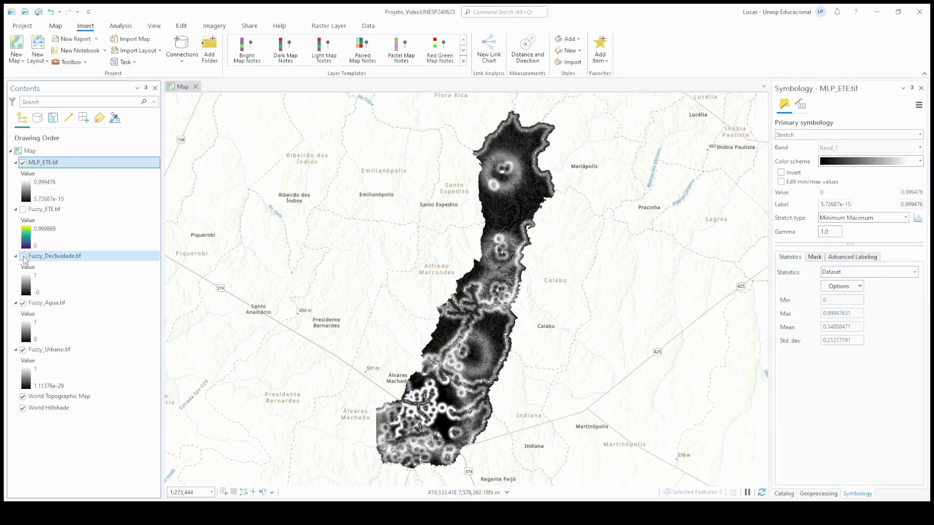
{"action": "left_click", "coordinate": [22, 303]}
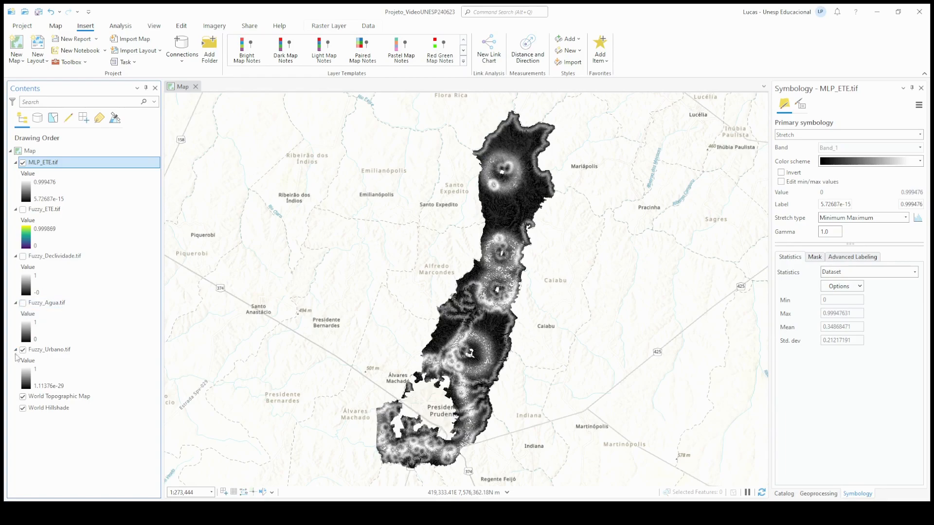
{"action": "left_click", "coordinate": [23, 350]}
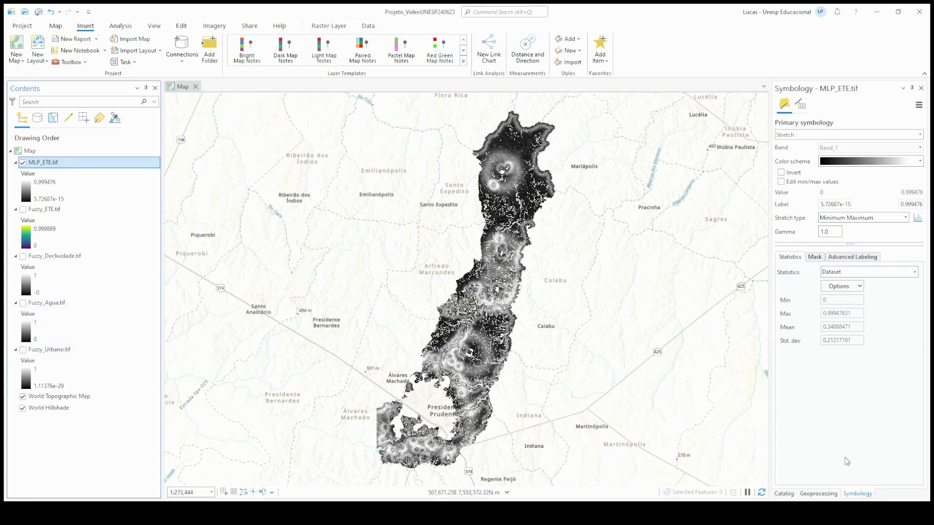
Step: Apply the purple-green-yellow color scheme to the MLP_ETE.tif raster
{"action": "left_click", "coordinate": [922, 158]}
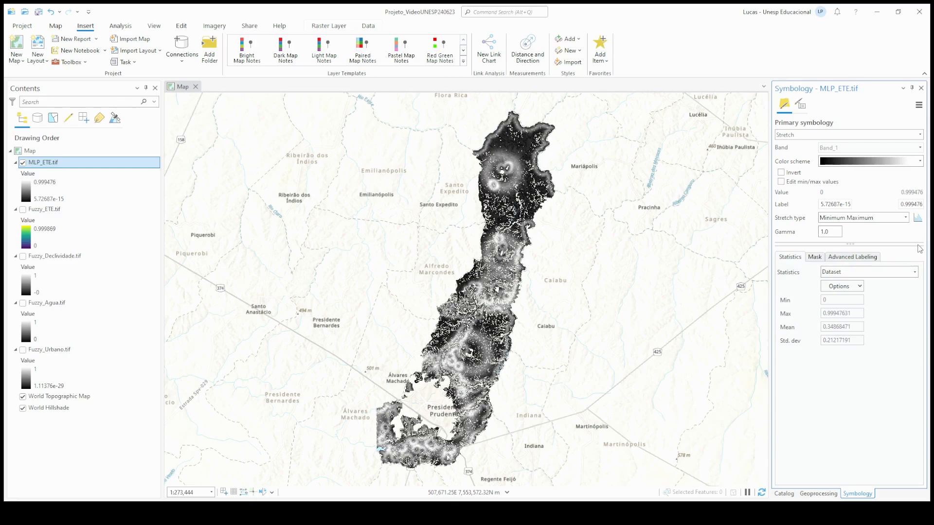
{"action": "left_click", "coordinate": [874, 199]}
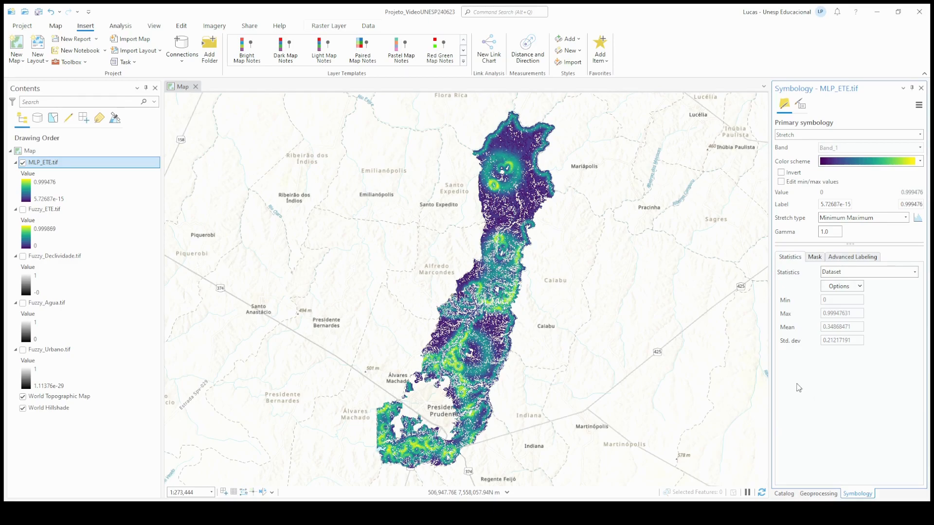
Step: Compare MLP_ETE.tif with Fuzzy_ETE.tif by switching their visibility, leaving only MLP_ETE.tif shown of the two
{"action": "left_click", "coordinate": [23, 210]}
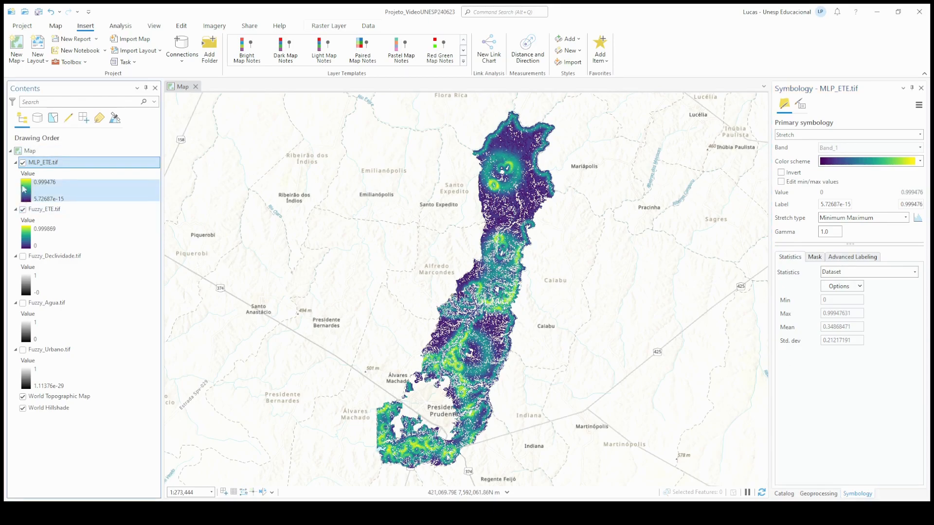
{"action": "left_click", "coordinate": [22, 162]}
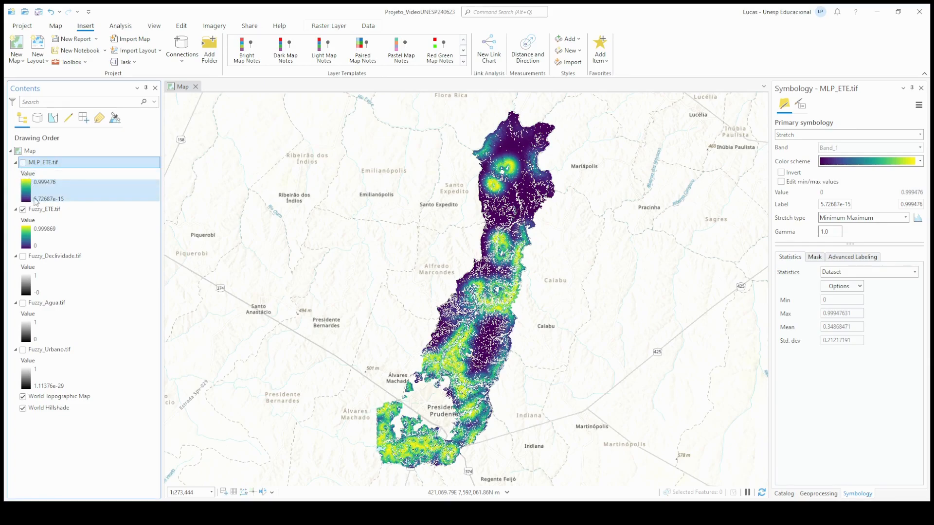
{"action": "left_click", "coordinate": [22, 209]}
{"action": "left_click", "coordinate": [23, 163]}
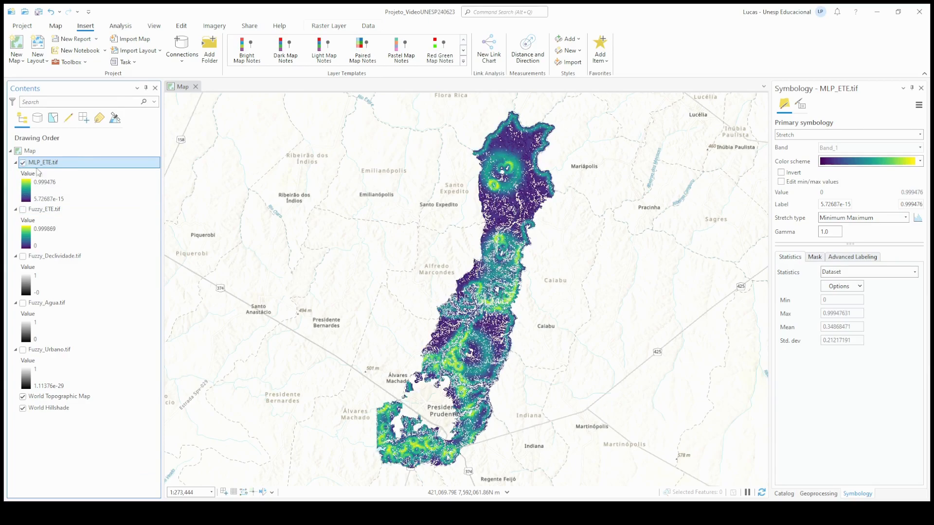